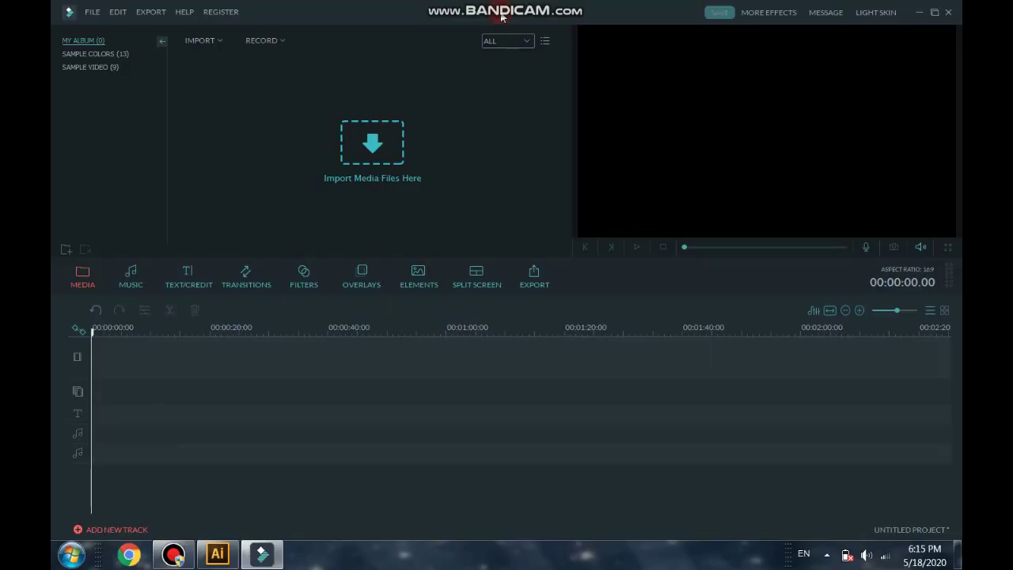
- Minimize Filmora and bring its editor window back from the Start menu
left_click(919, 13)
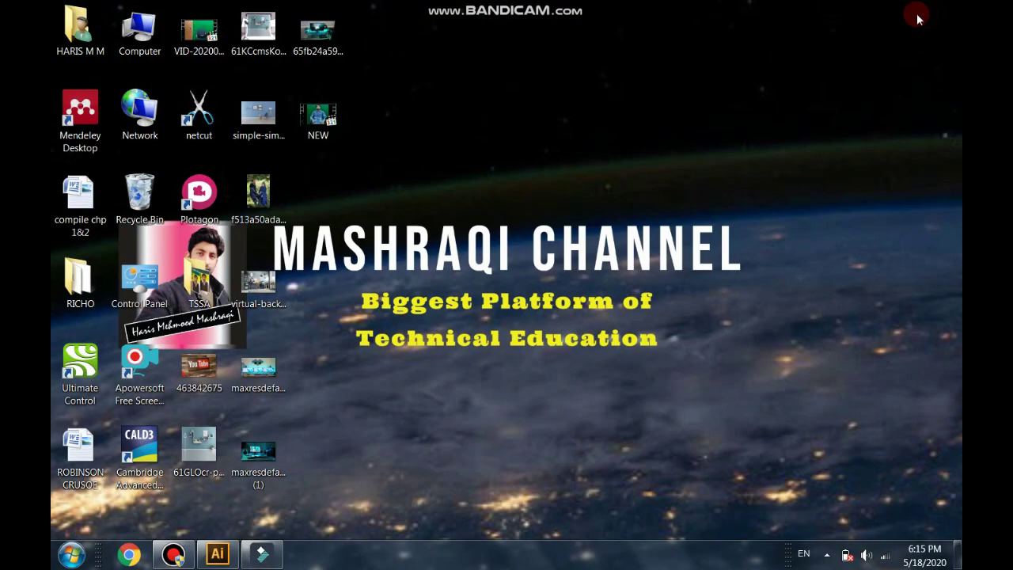
left_click(68, 560)
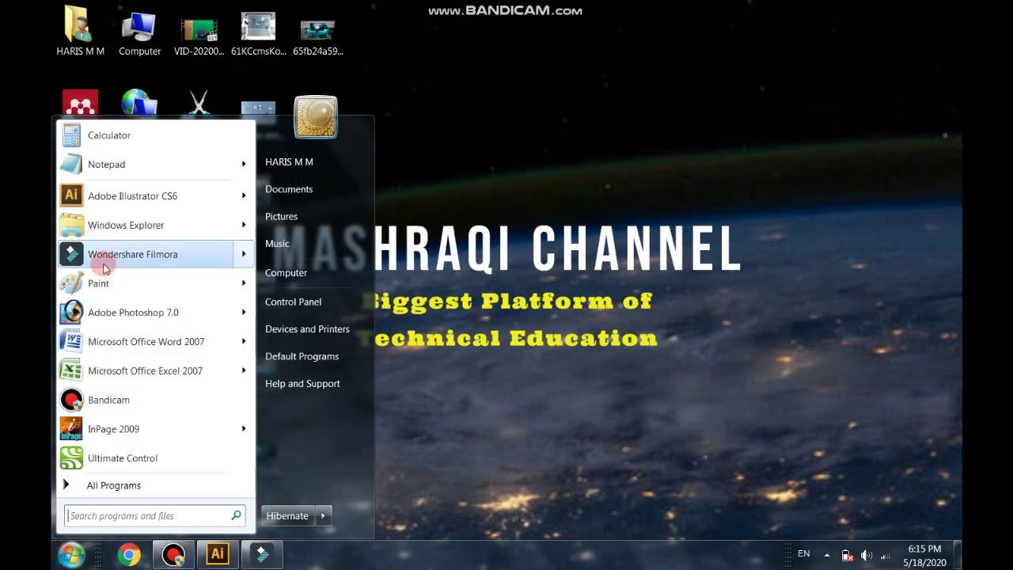
left_click(527, 213)
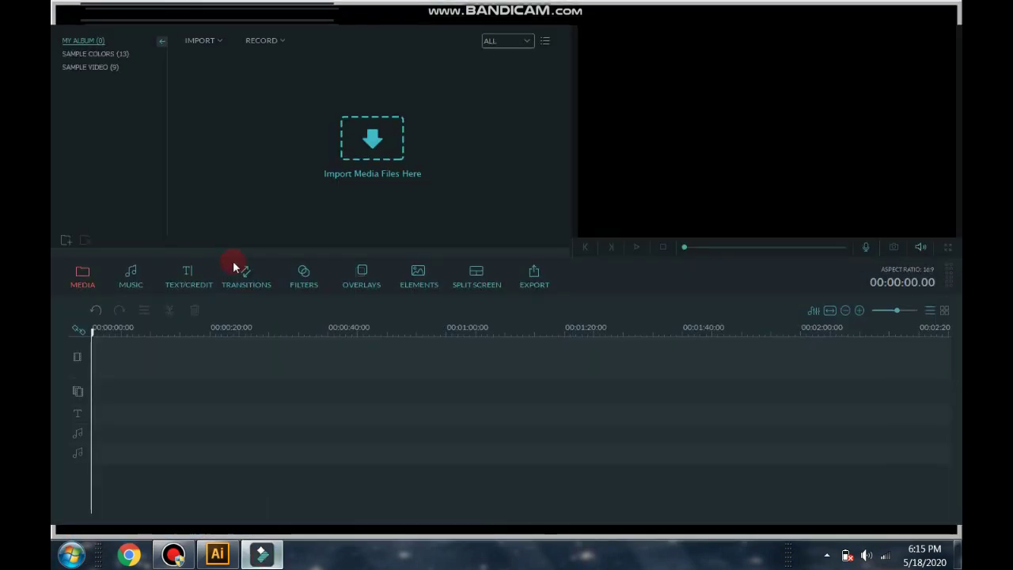
- Start a new 16:9 project from the File menu
left_click(91, 12)
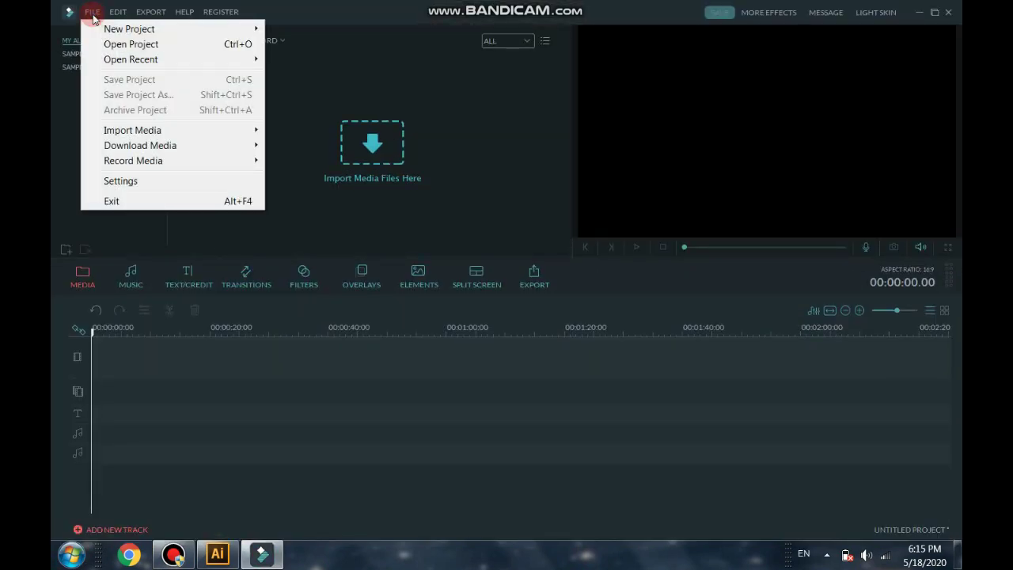
mouse_move(111, 30)
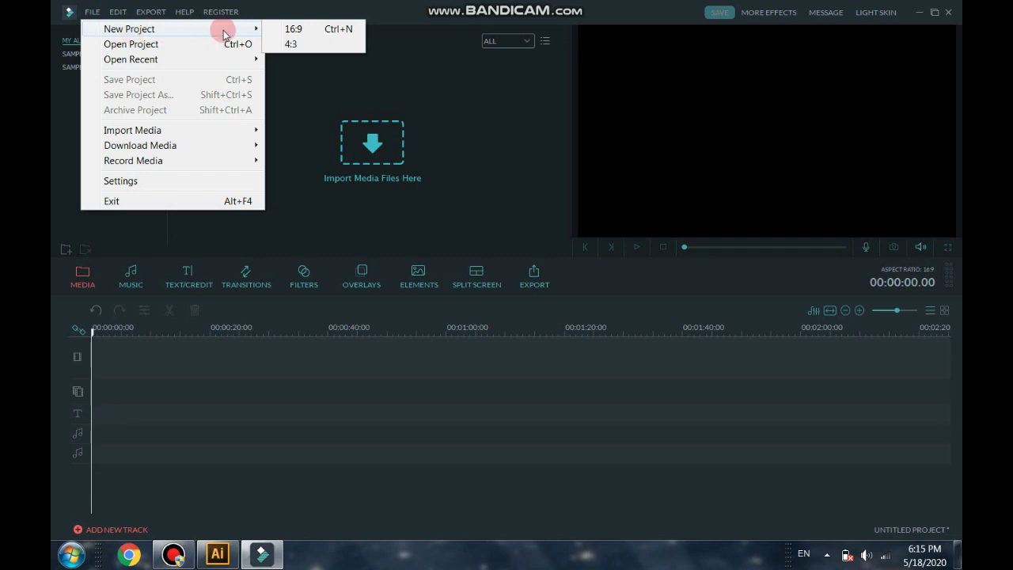
left_click(291, 29)
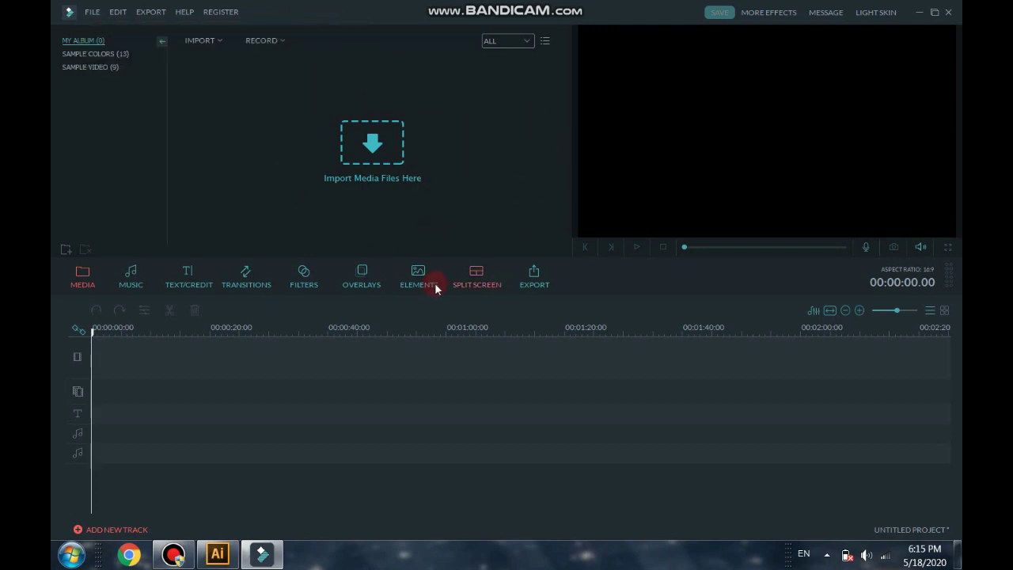
- Import the green-screen video NEW.mp4 through Import Media Files
left_click(212, 45)
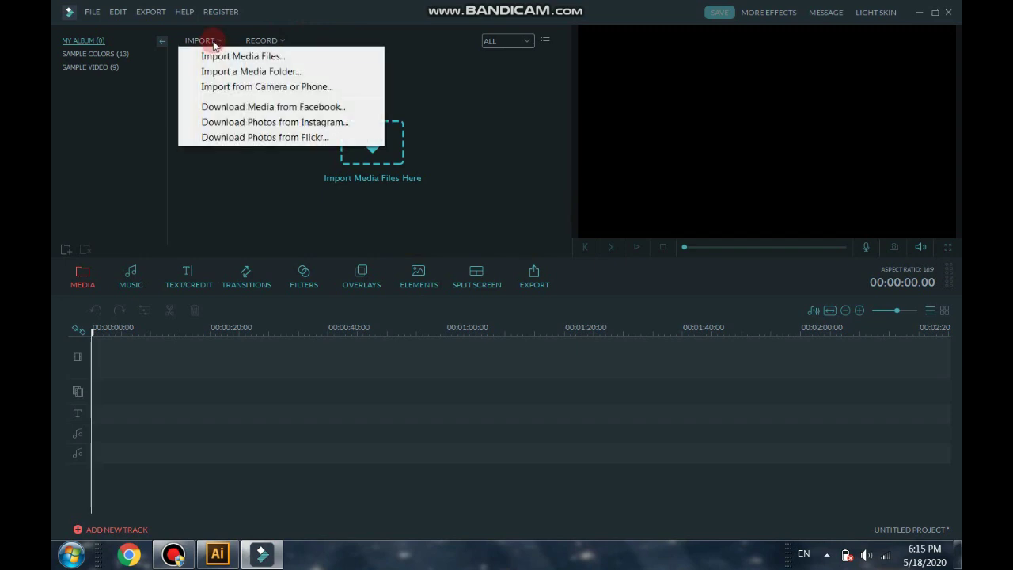
left_click(212, 57)
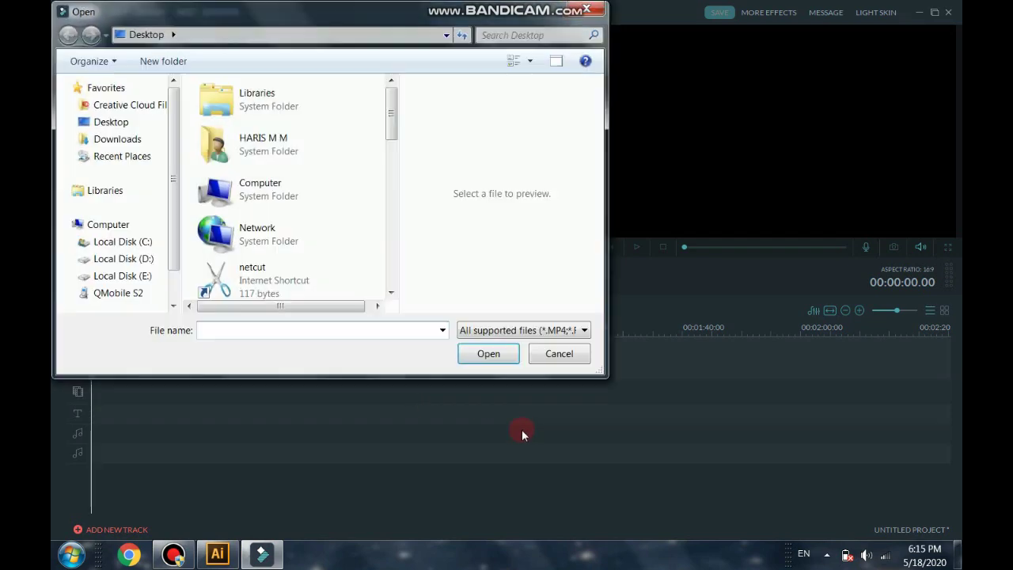
left_click_drag(389, 114, 391, 266)
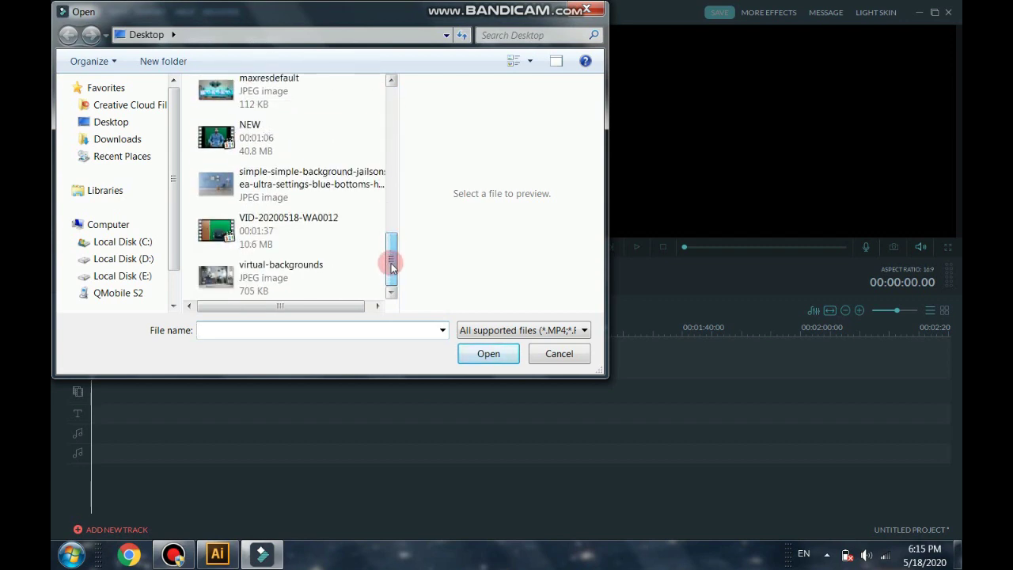
left_click(268, 140)
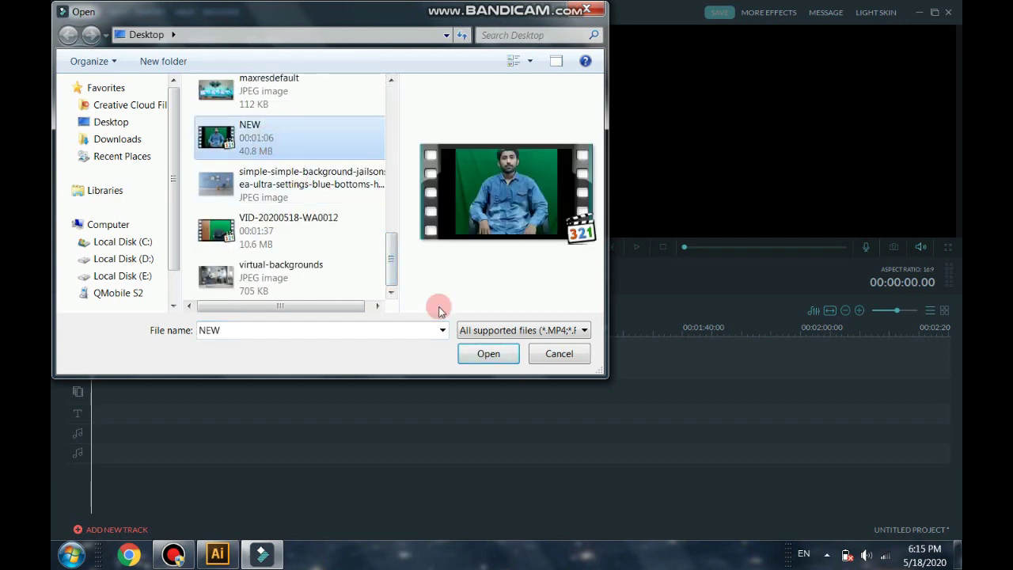
left_click(475, 356)
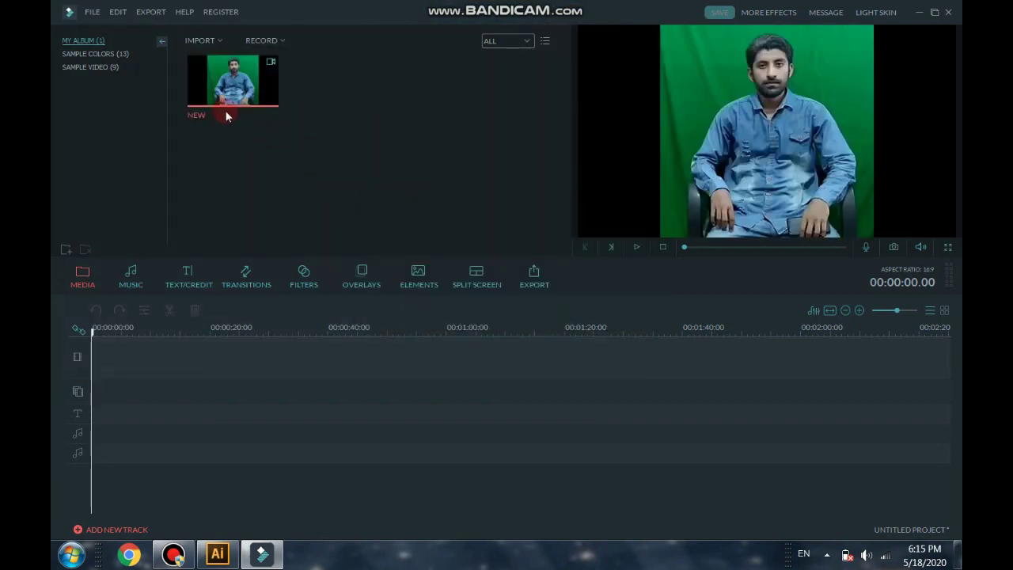
- Import the images 463842675, maxresdefault (1) and maxresdefault together into the media library
left_click(203, 40)
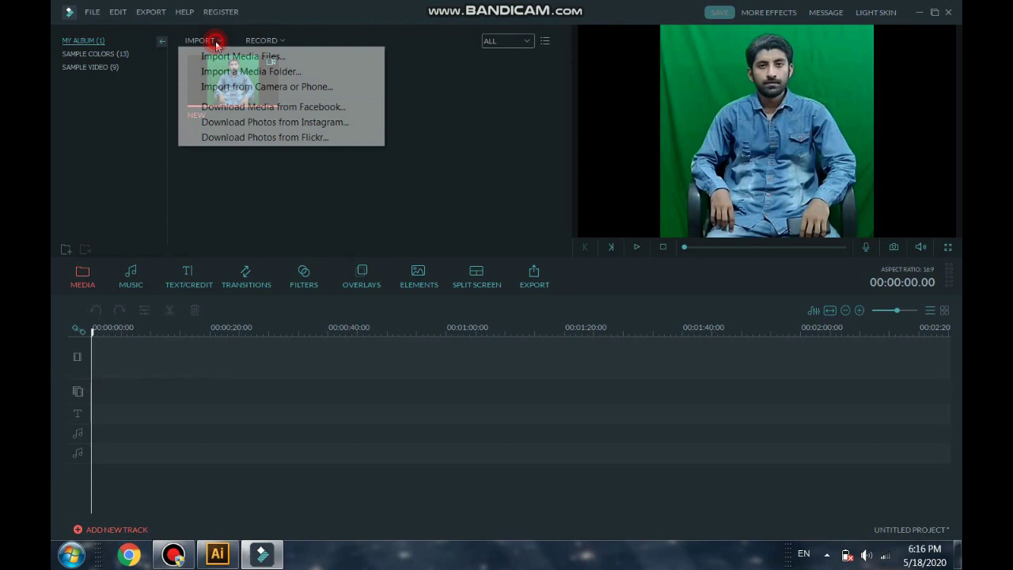
left_click(215, 54)
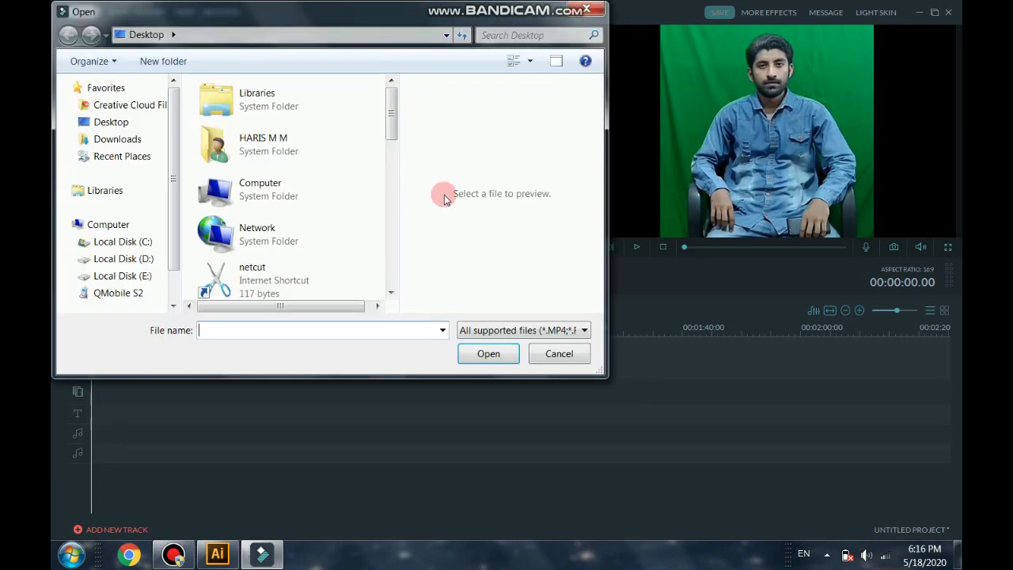
left_click_drag(393, 107, 389, 205)
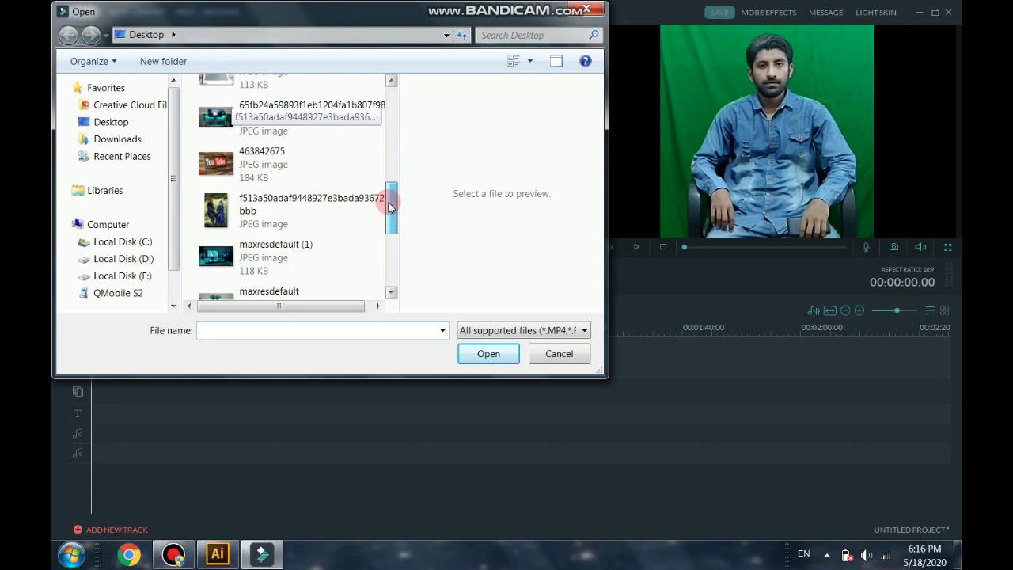
left_click(285, 158)
left_click(471, 356)
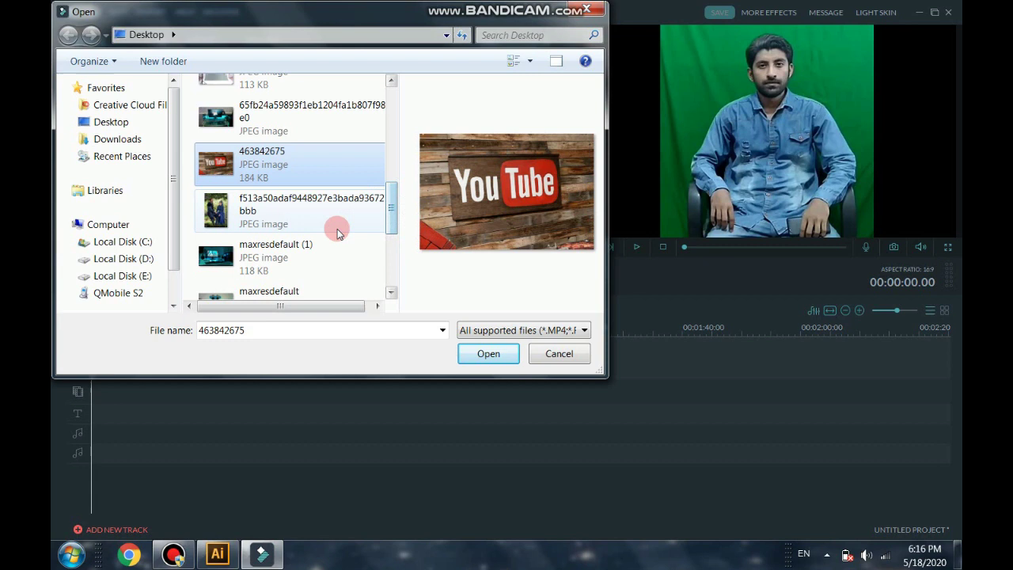
left_click(272, 253, "ctrl")
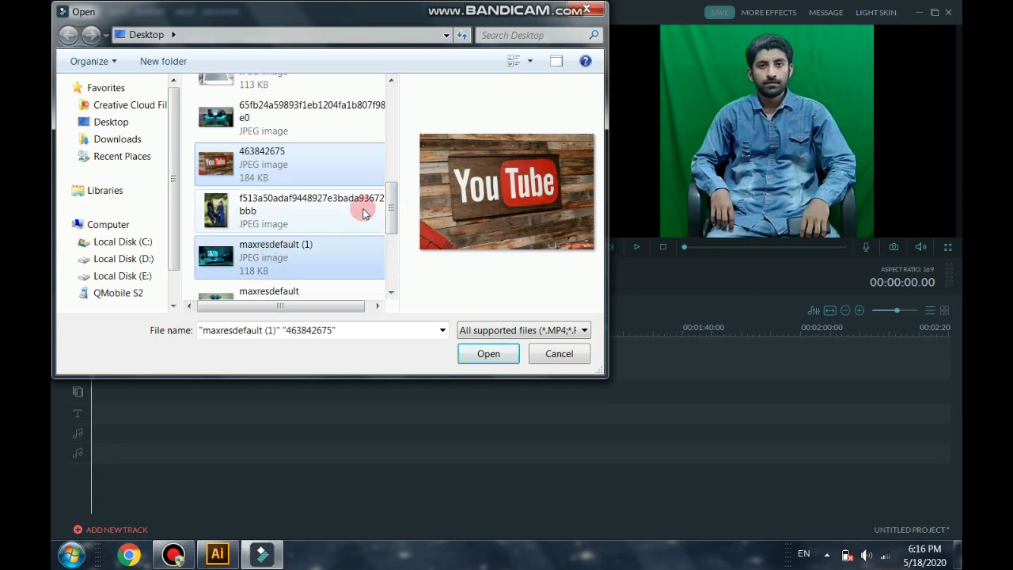
left_click_drag(386, 199, 351, 163)
left_click(301, 207, "ctrl")
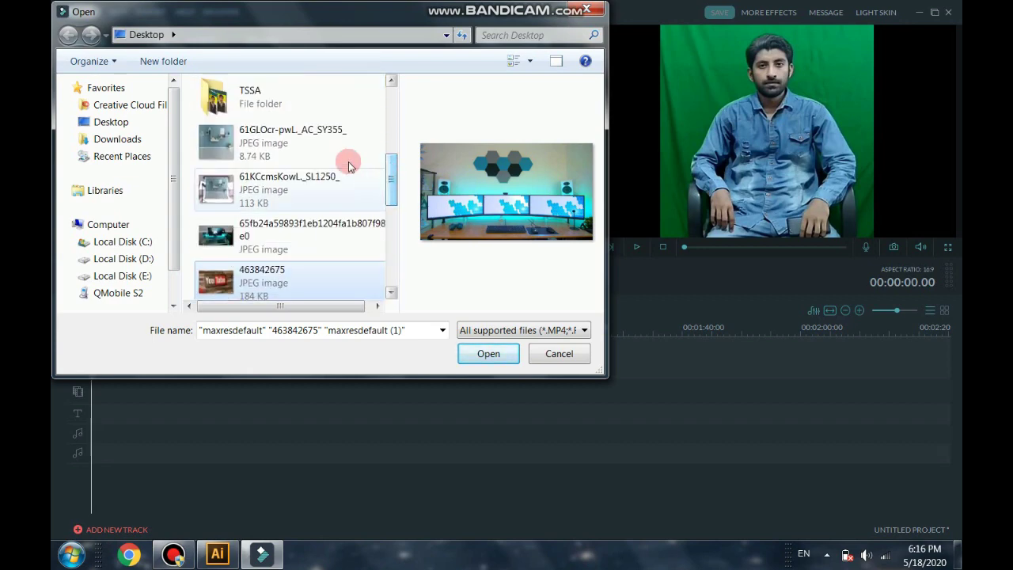
left_click(485, 354)
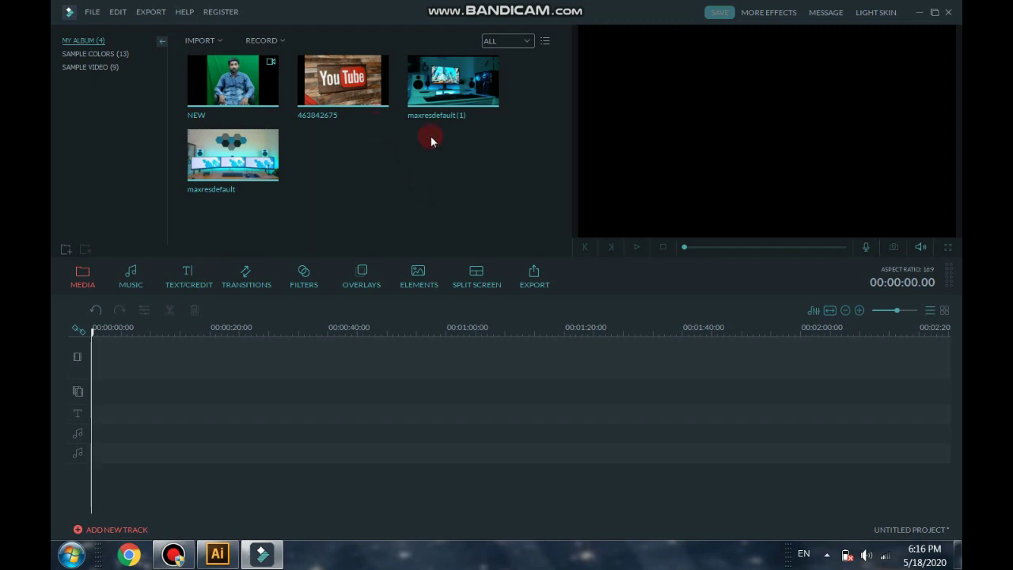
- Put image 463842675 on the main video track and the NEW clip on the overlay track
left_click(345, 84)
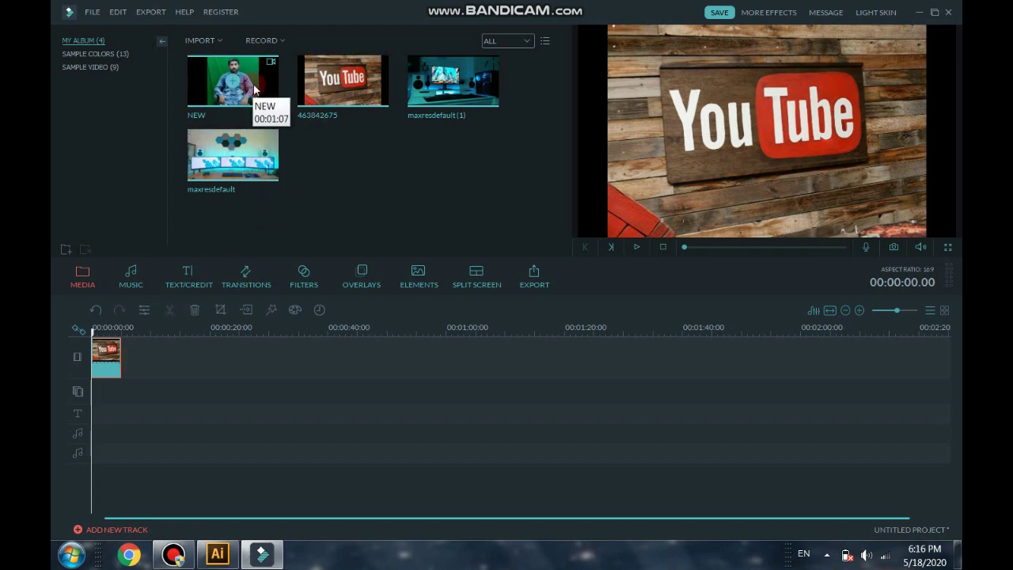
left_click_drag(253, 89, 103, 396)
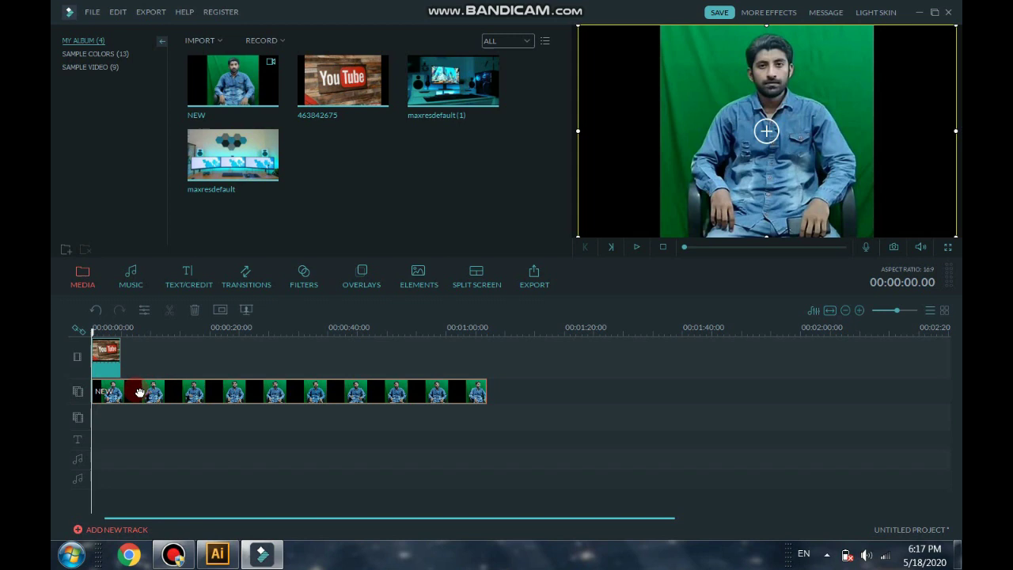
- Set the NEW overlay's PIP size to width 0.56, height 1.00, left 0.22, top 0.00
right_click(139, 392)
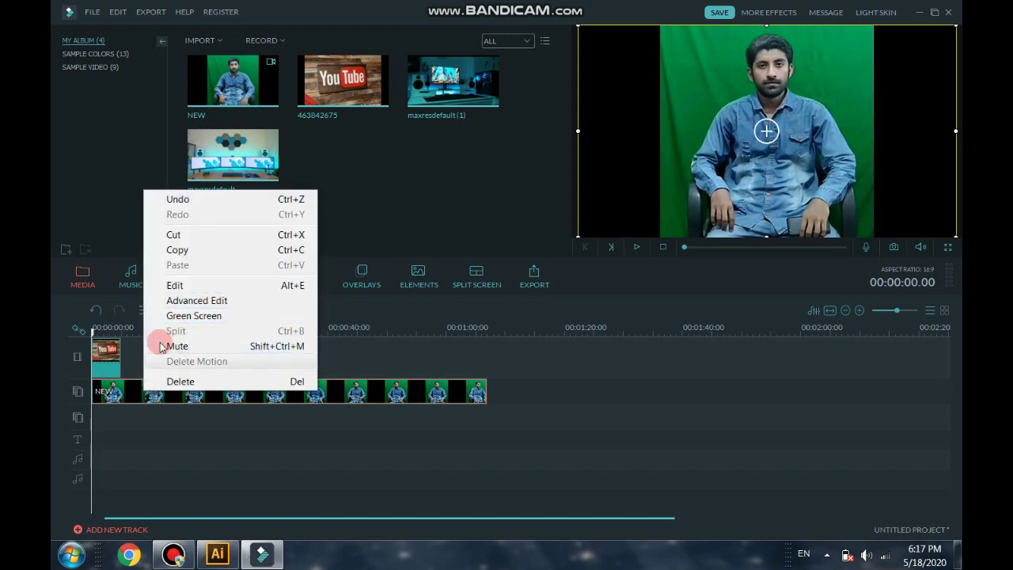
left_click(182, 306)
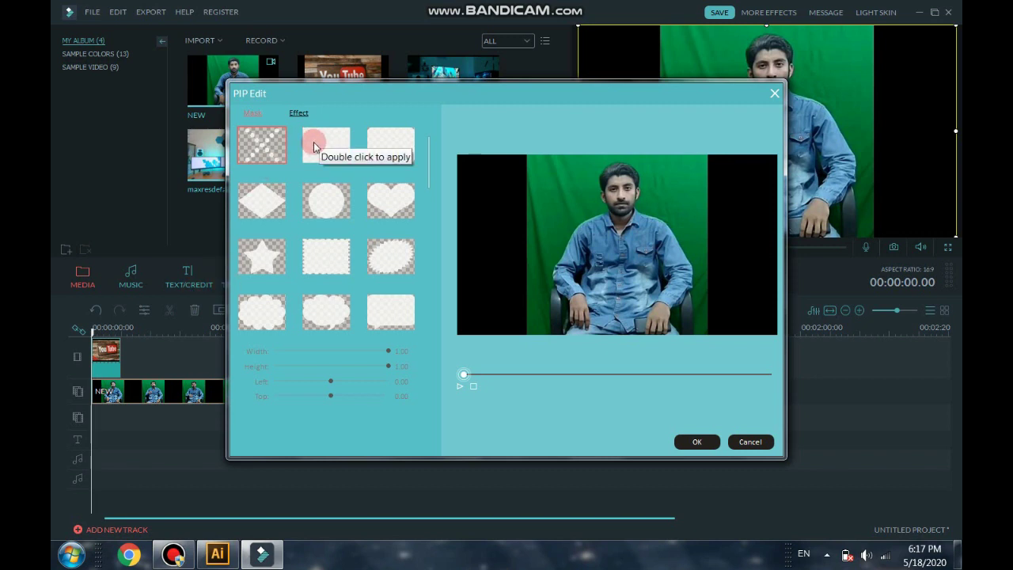
double_click(314, 145)
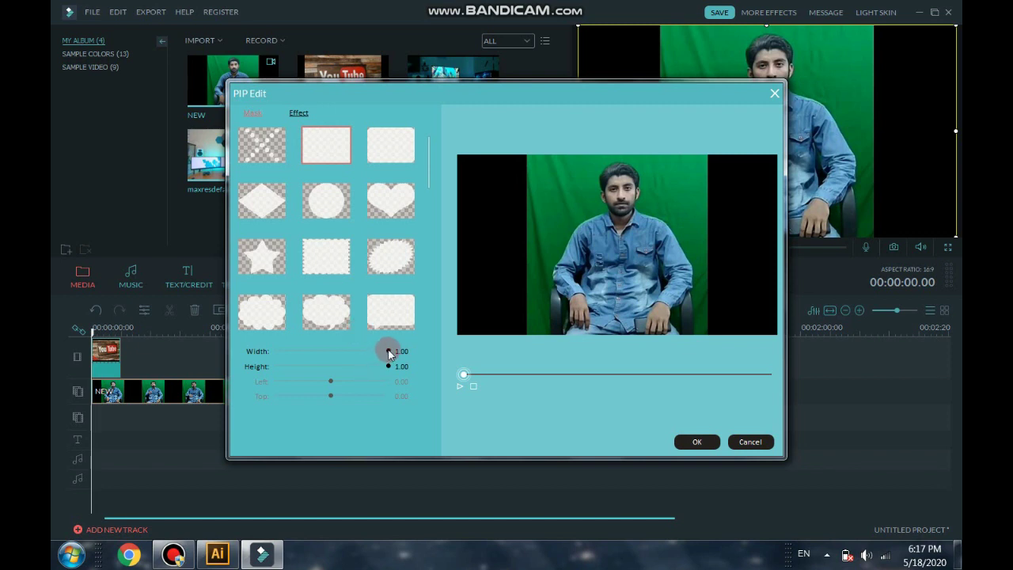
left_click_drag(388, 353, 338, 353)
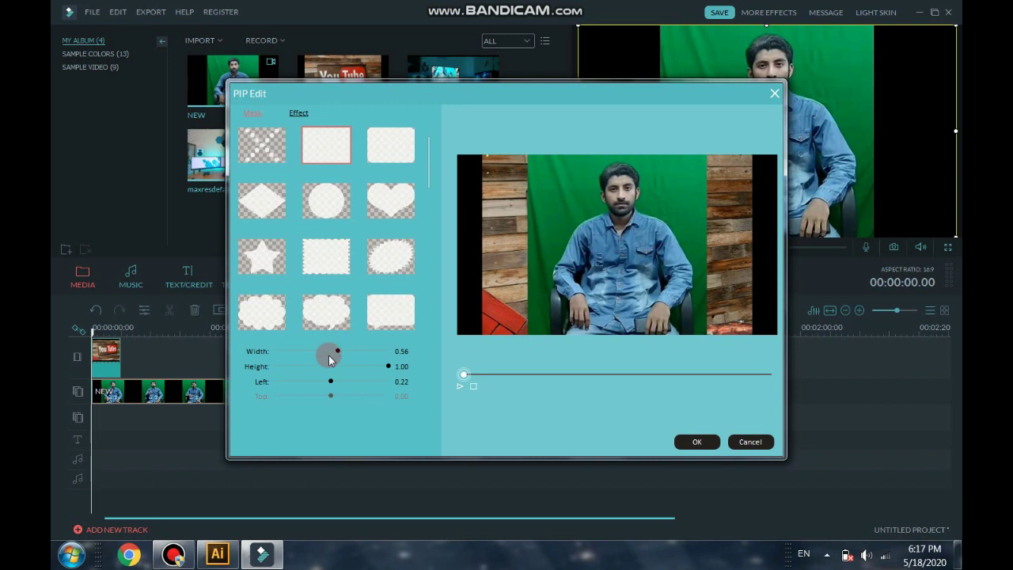
left_click_drag(329, 383, 338, 356)
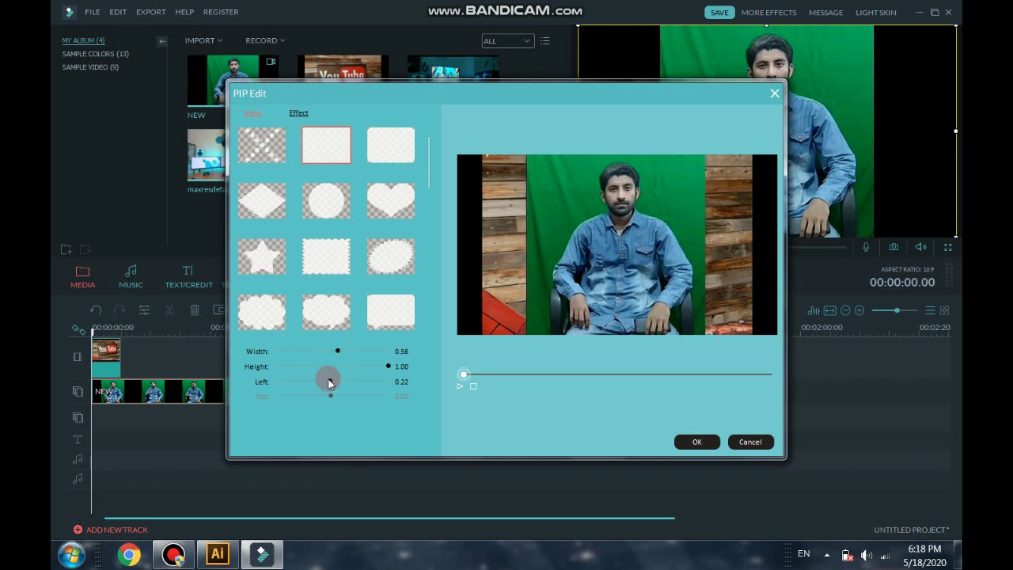
left_click_drag(329, 383, 330, 383)
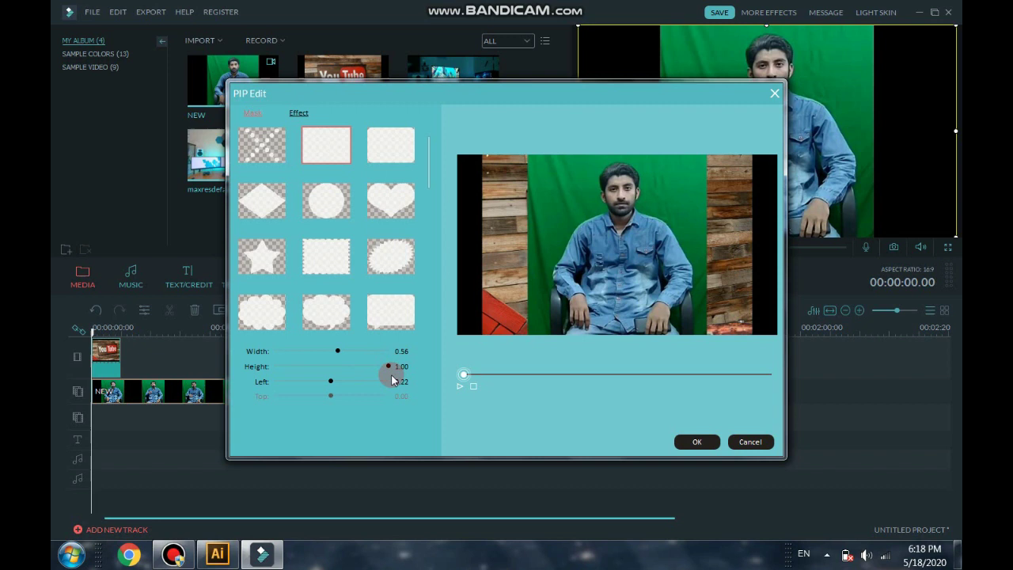
left_click_drag(390, 364, 577, 381)
left_click(690, 442)
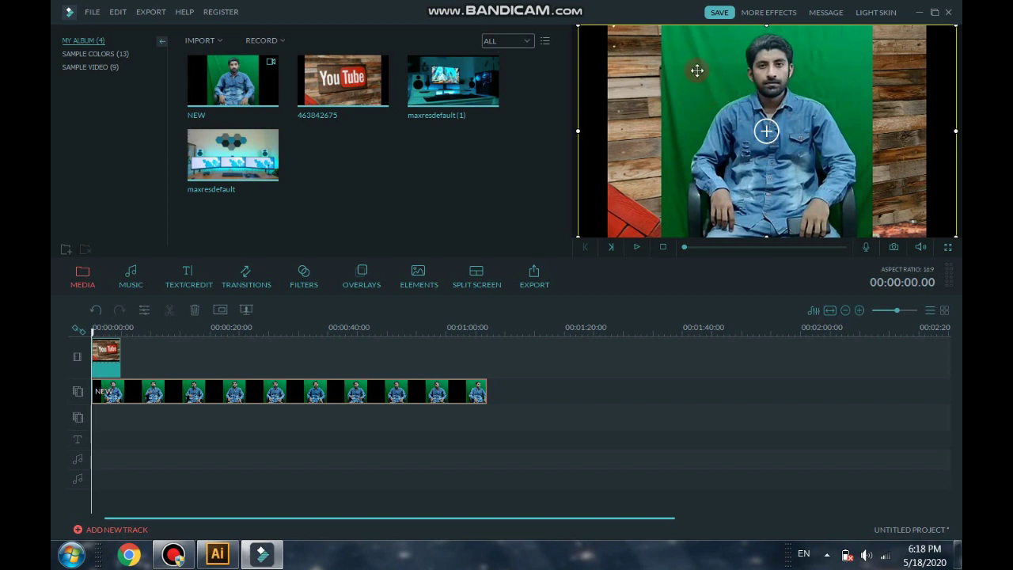
- Chroma-key the NEW clip's green background with the eyedropper at intensity level 31
right_click(143, 392)
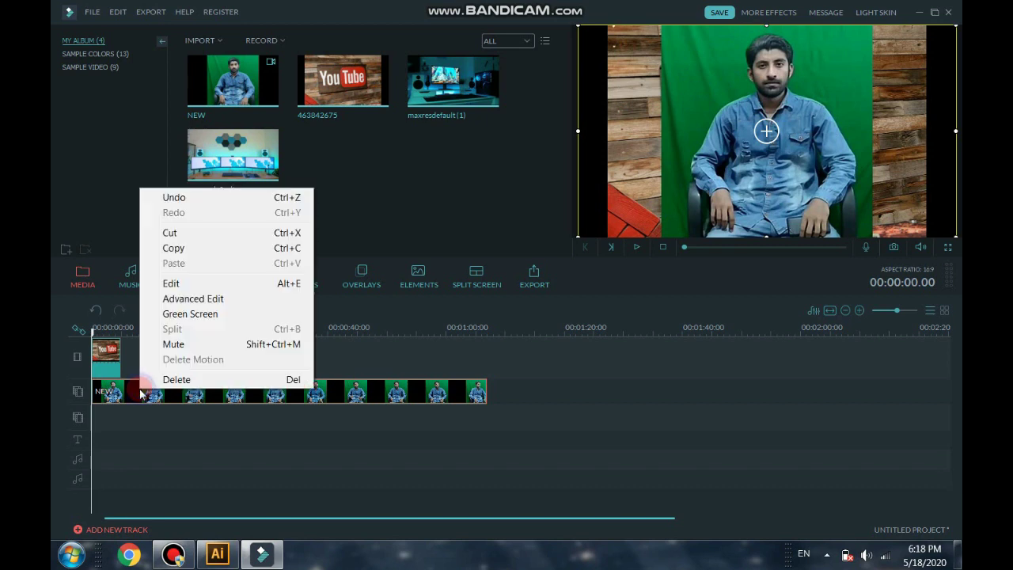
left_click(177, 317)
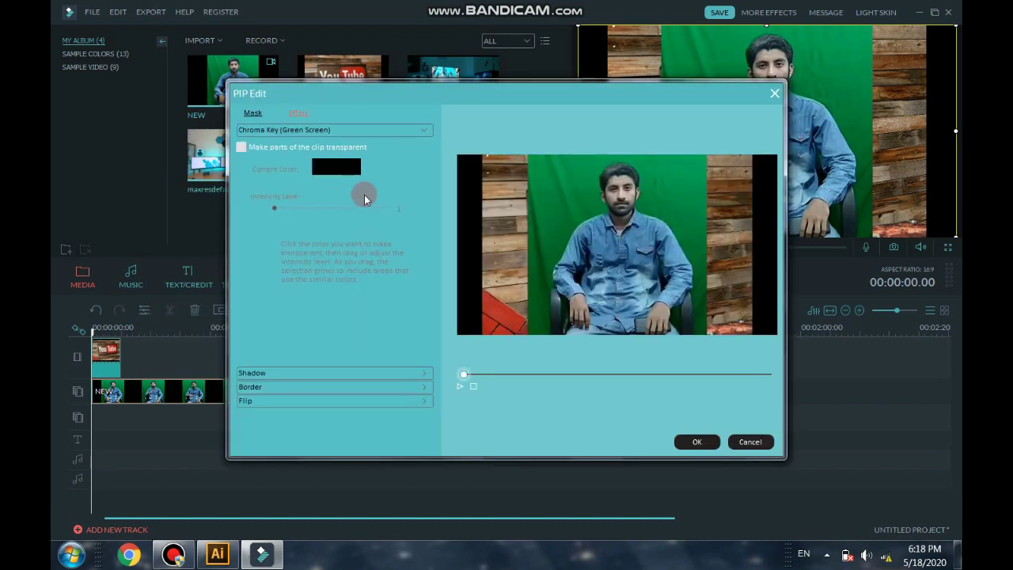
left_click(242, 148)
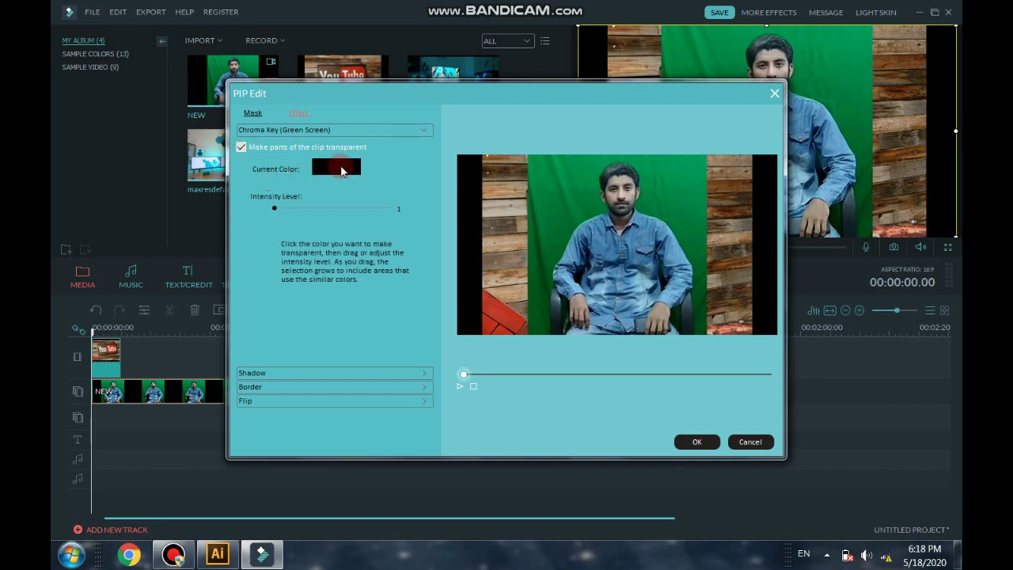
left_click_drag(342, 171, 596, 198)
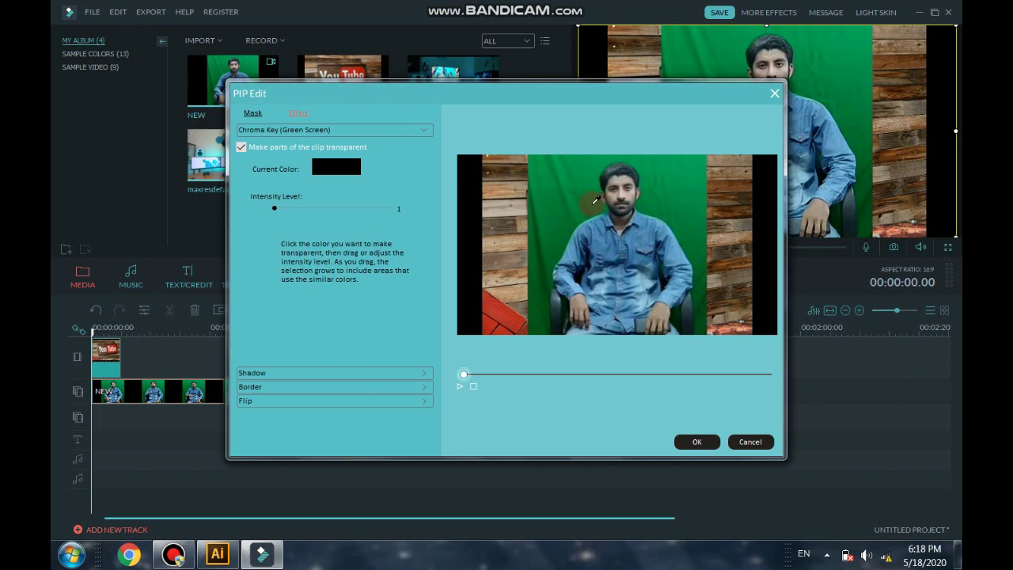
left_click_drag(594, 201, 595, 201)
left_click(269, 208)
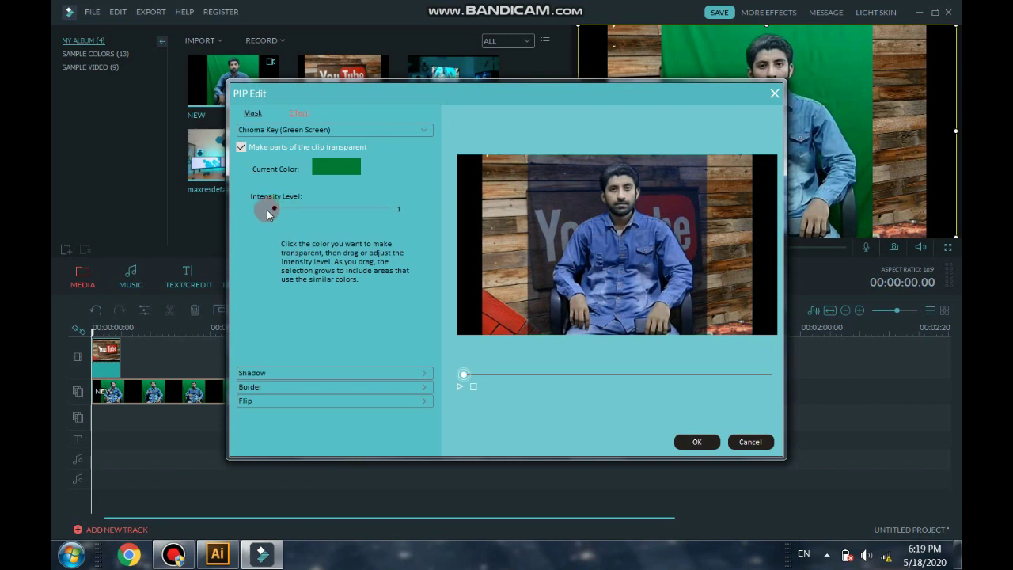
left_click_drag(276, 209, 310, 216)
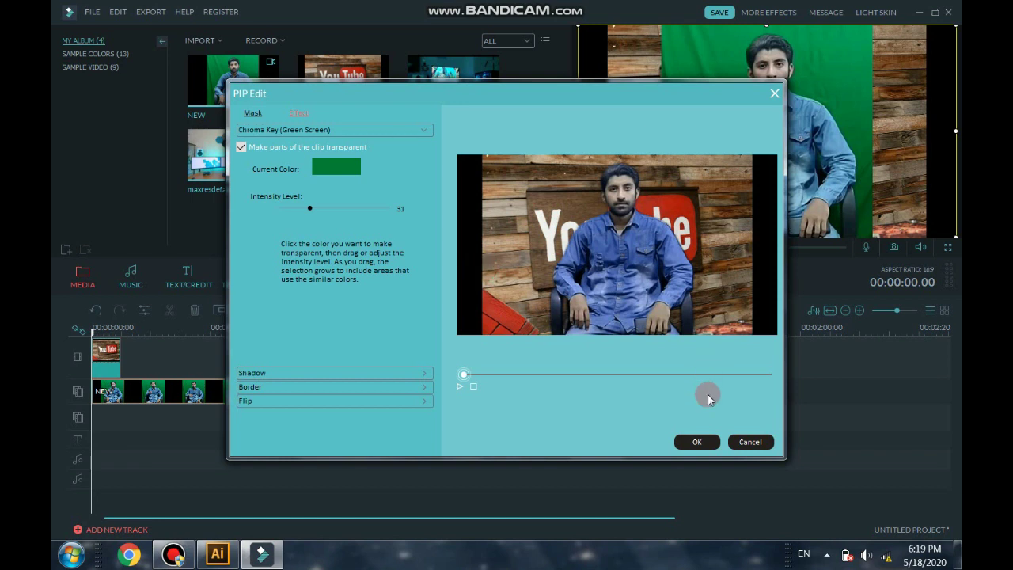
left_click(697, 442)
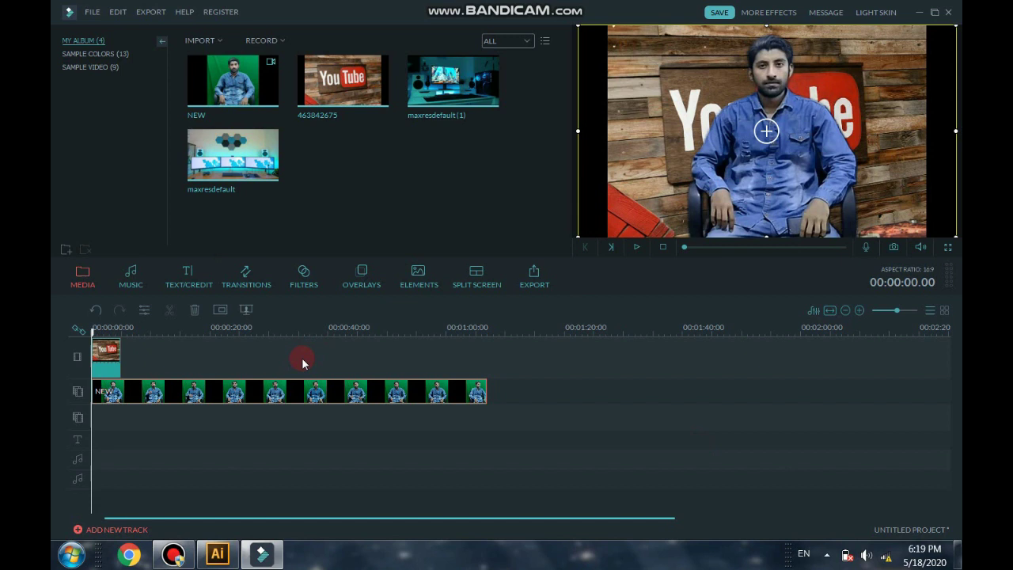
- Extend the YouTube image to about 14 seconds and append maxresdefault and maxresdefault (1)
left_click(120, 357)
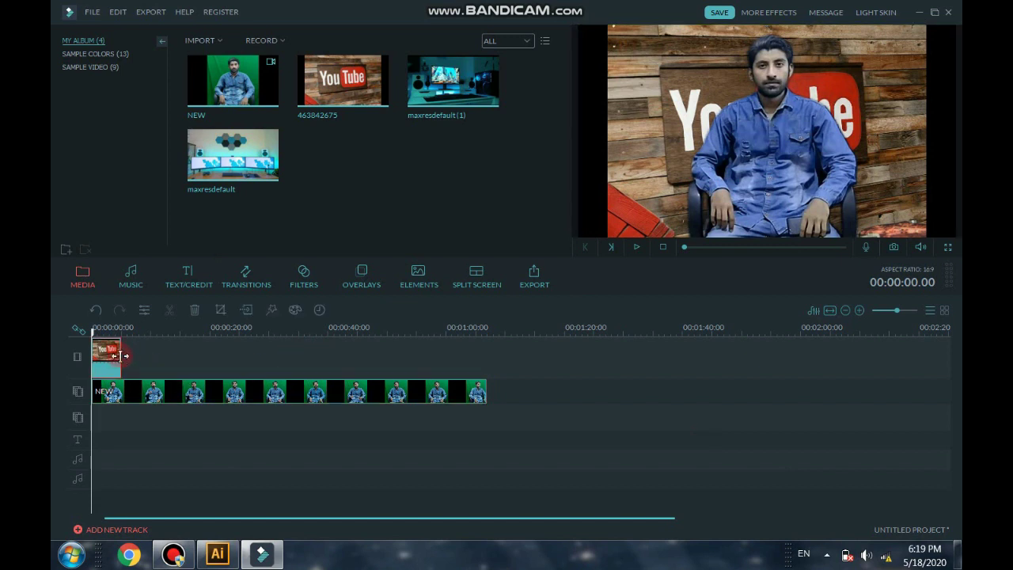
left_click_drag(119, 356, 175, 351)
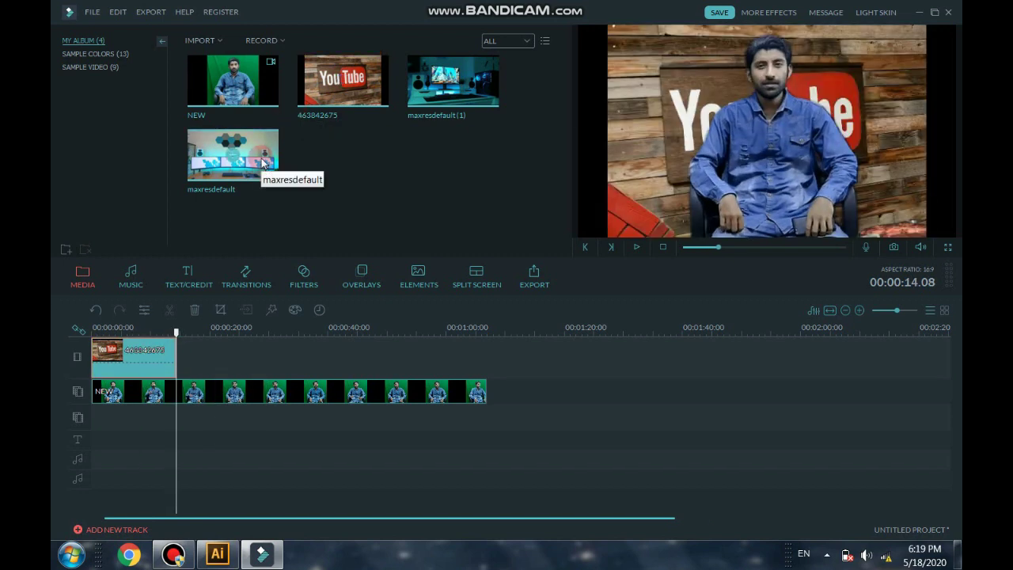
left_click_drag(263, 164, 241, 340)
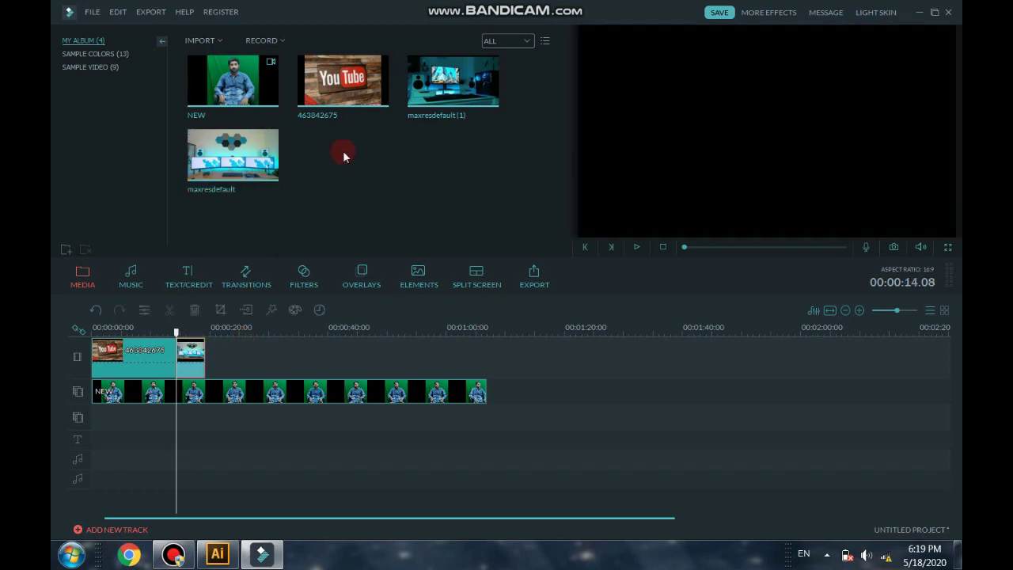
left_click(426, 92)
left_click_drag(426, 93, 249, 365)
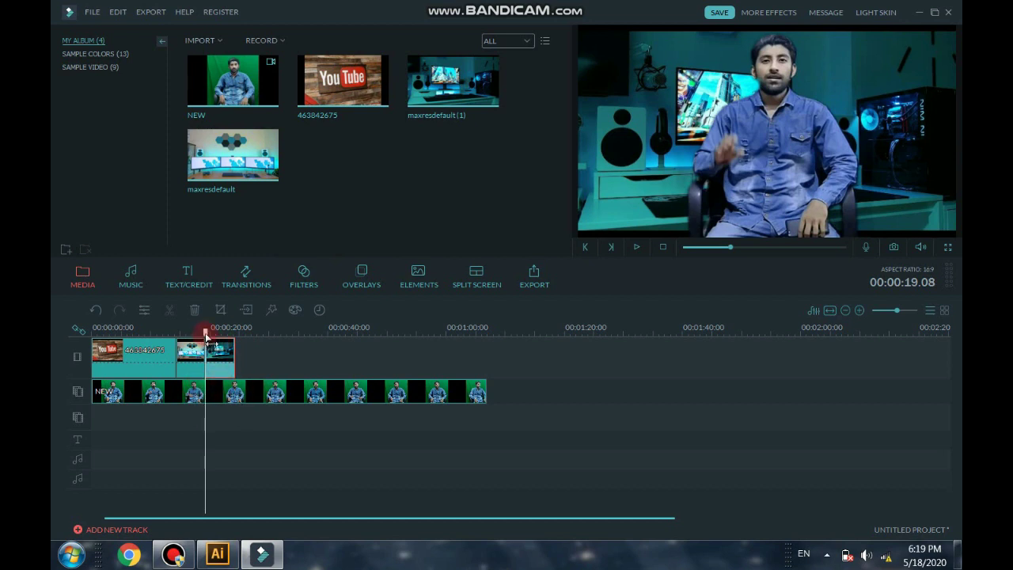
- Play the composite from the start and check the last studio image
left_click_drag(207, 337, 95, 336)
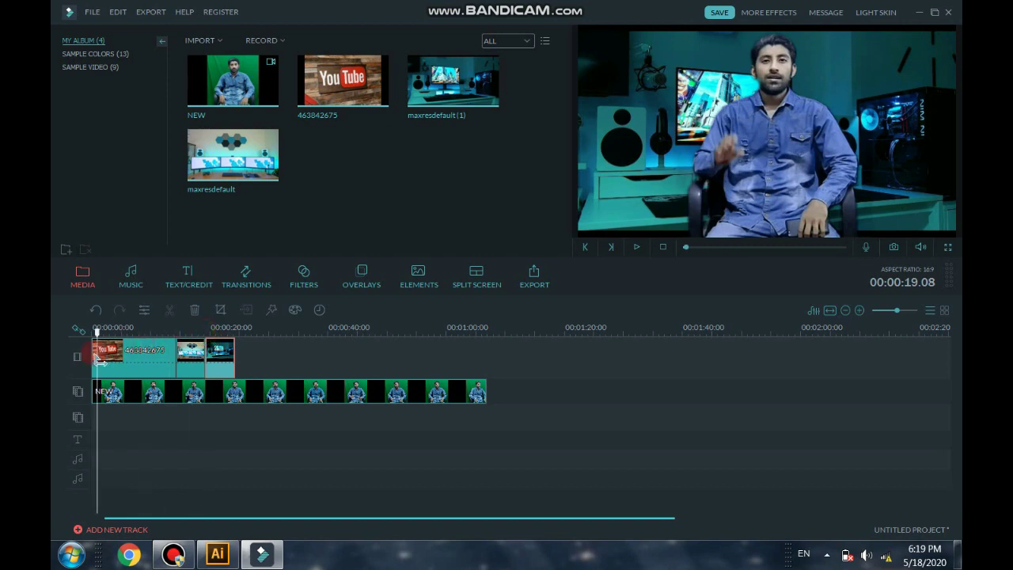
key("space")
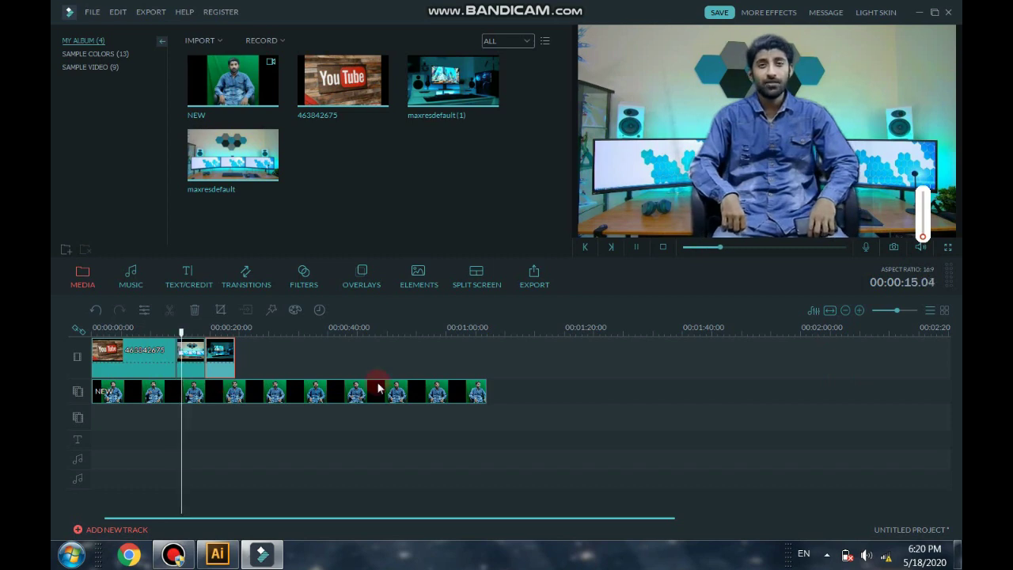
left_click(231, 332)
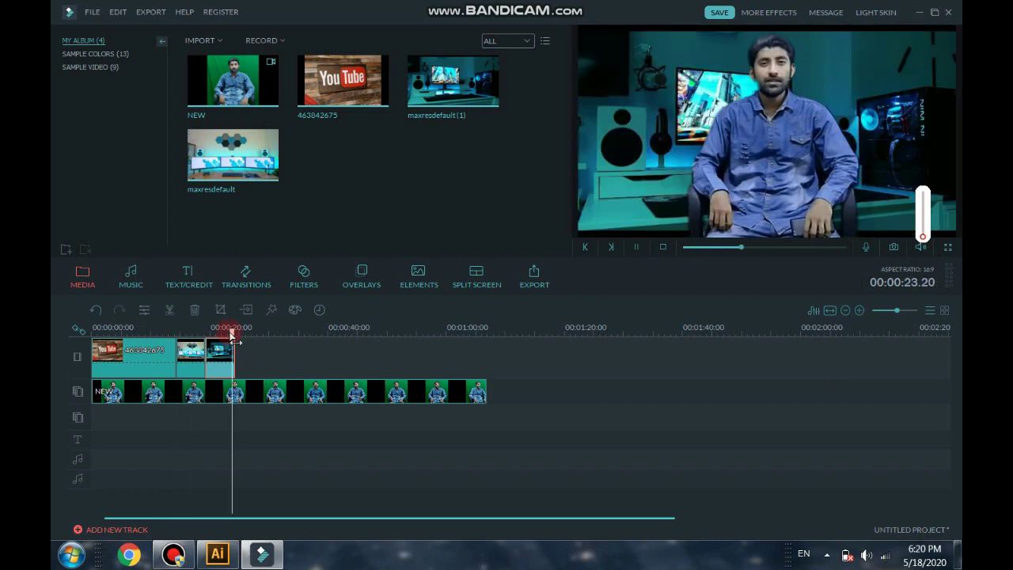
left_click_drag(233, 332, 169, 349)
key("space")
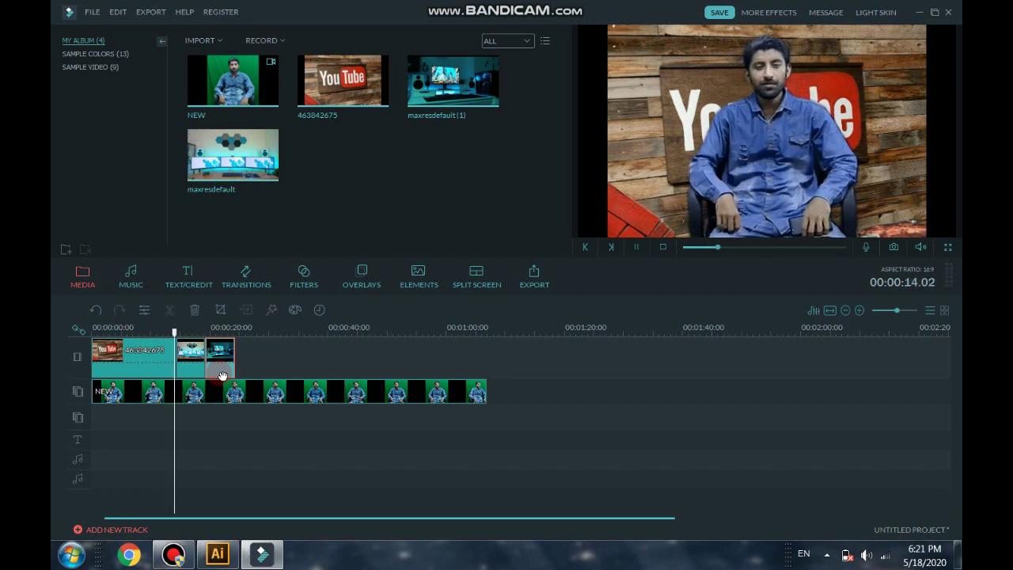
key("space")
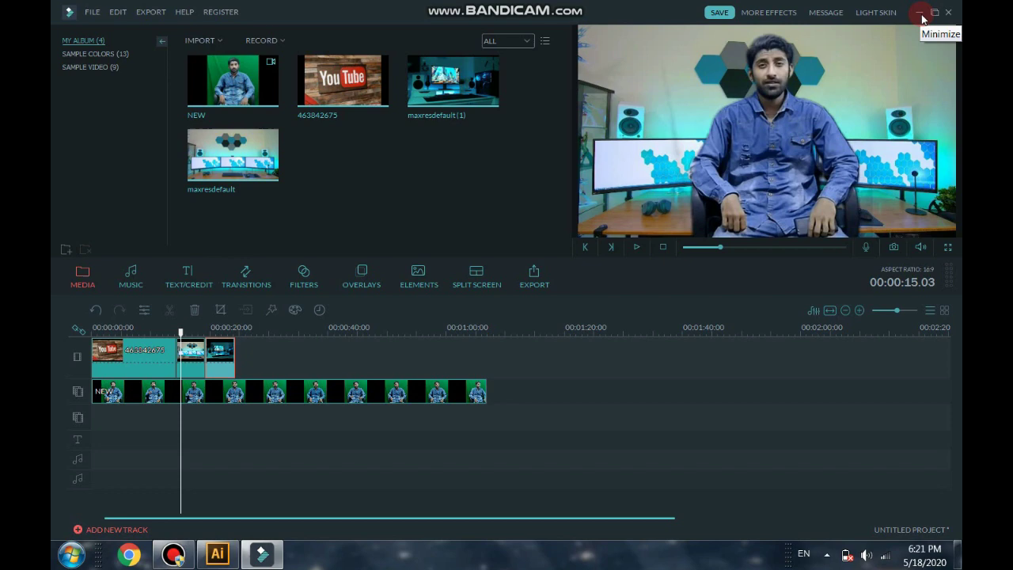
left_click(920, 13)
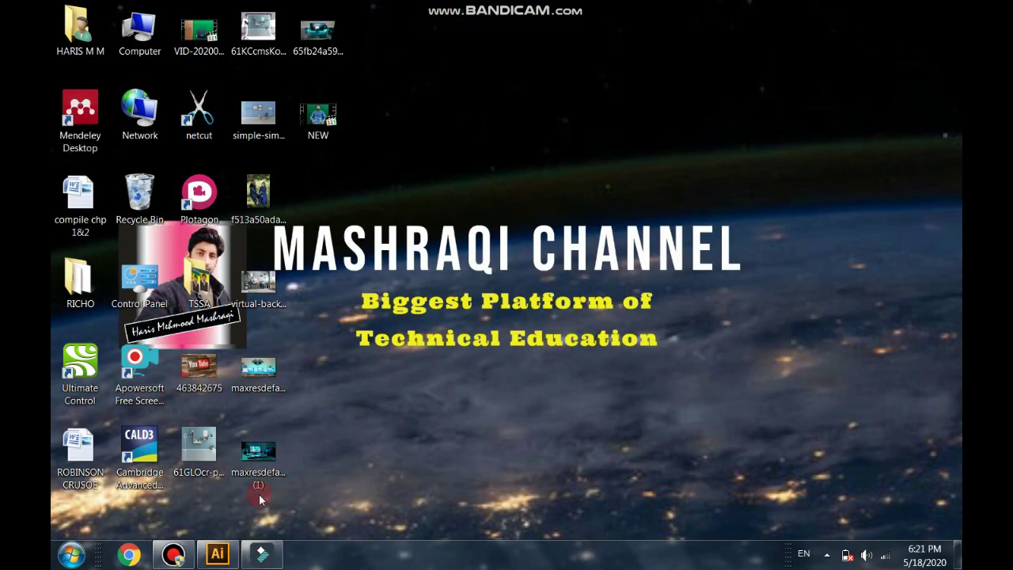
left_click(262, 554)
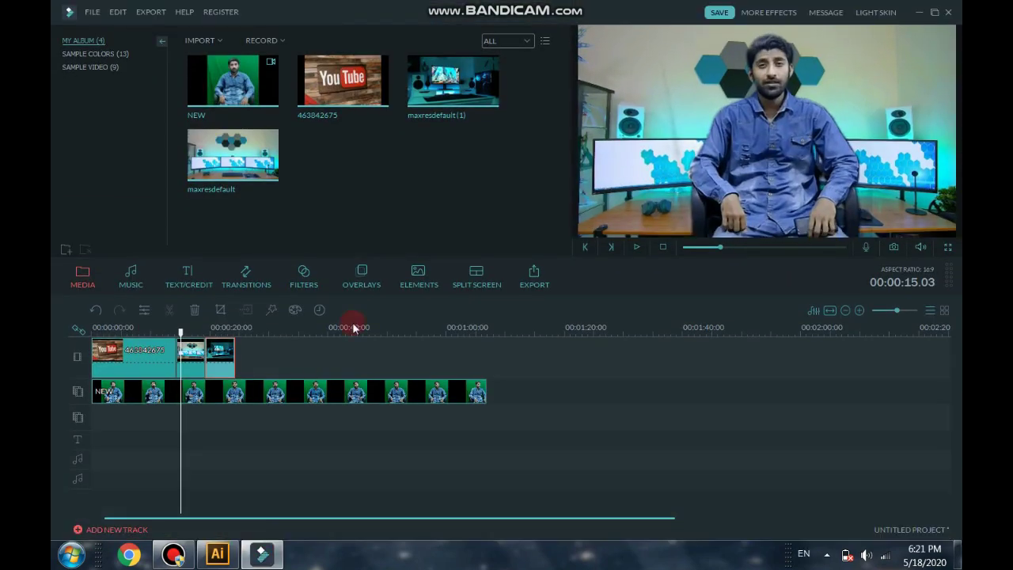